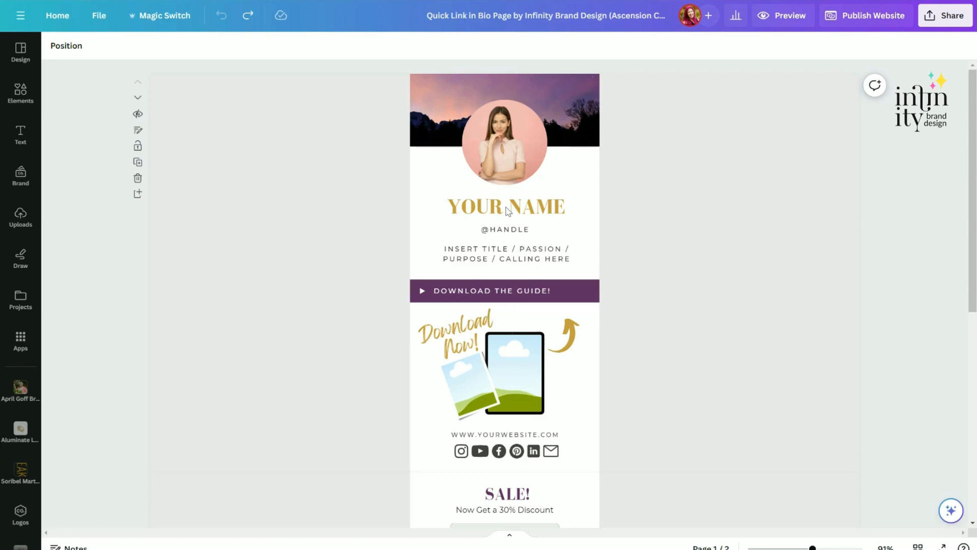
# Change the YOUR NAME heading's text colour to the document's purple swatch.
pyautogui.click(473, 213)
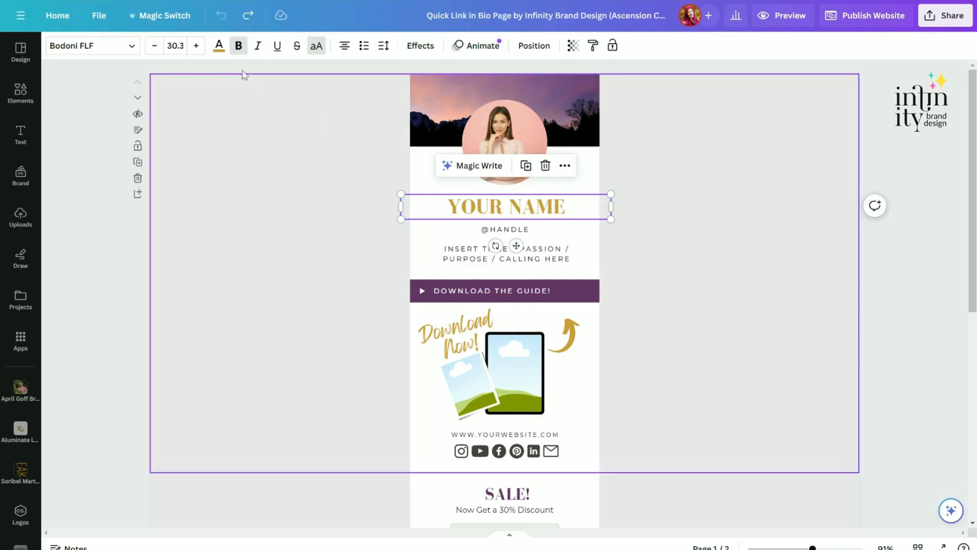
pyautogui.click(221, 51)
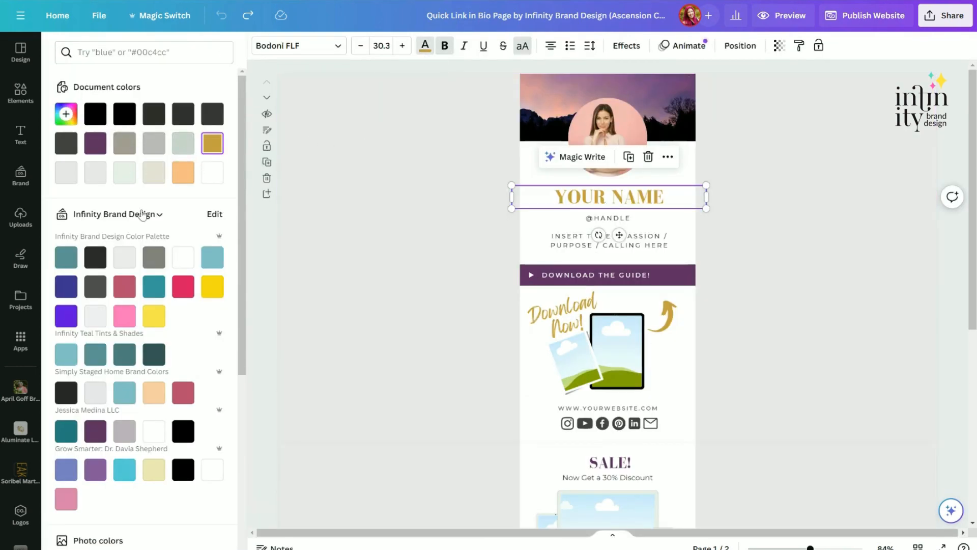
pyautogui.scroll(-4, 134, 197)
pyautogui.scroll(-2, 136, 214)
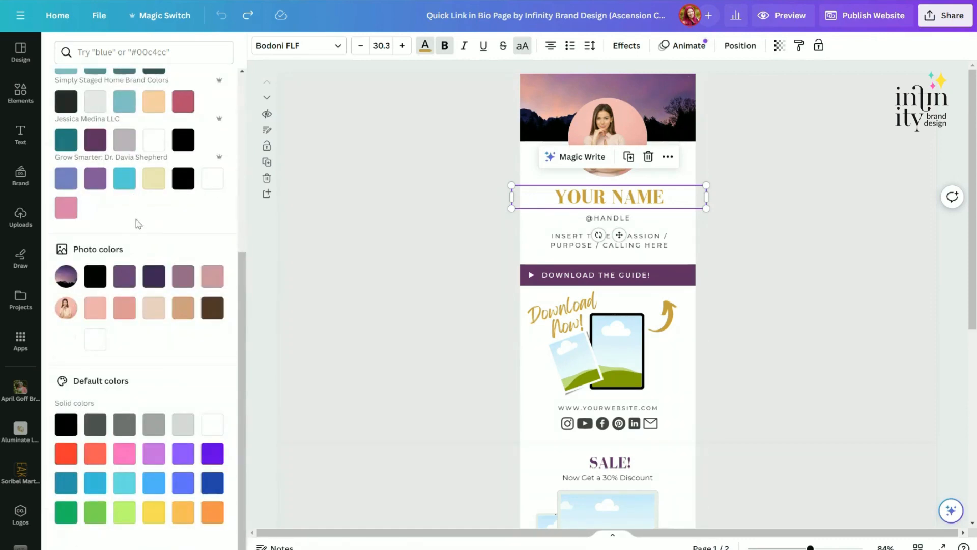
pyautogui.scroll(6, 183, 305)
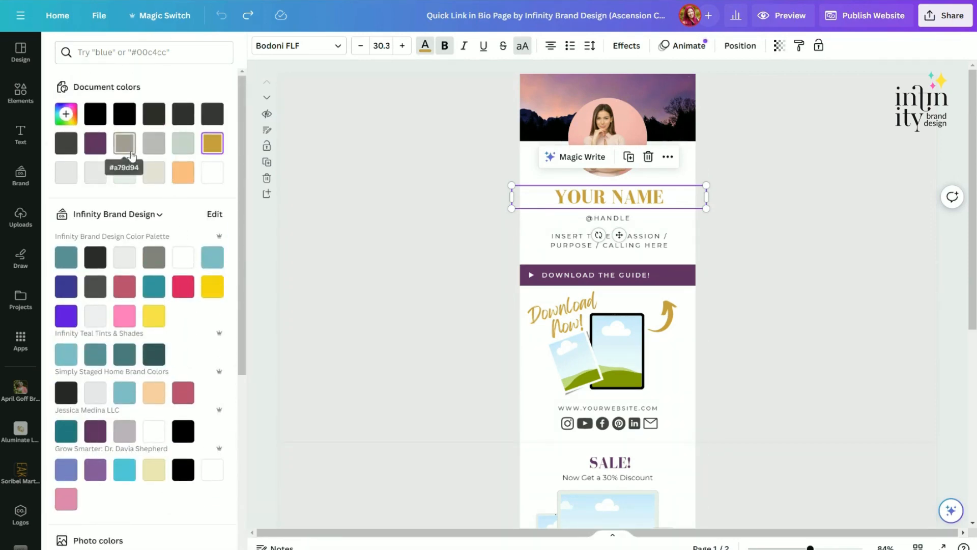
pyautogui.click(97, 144)
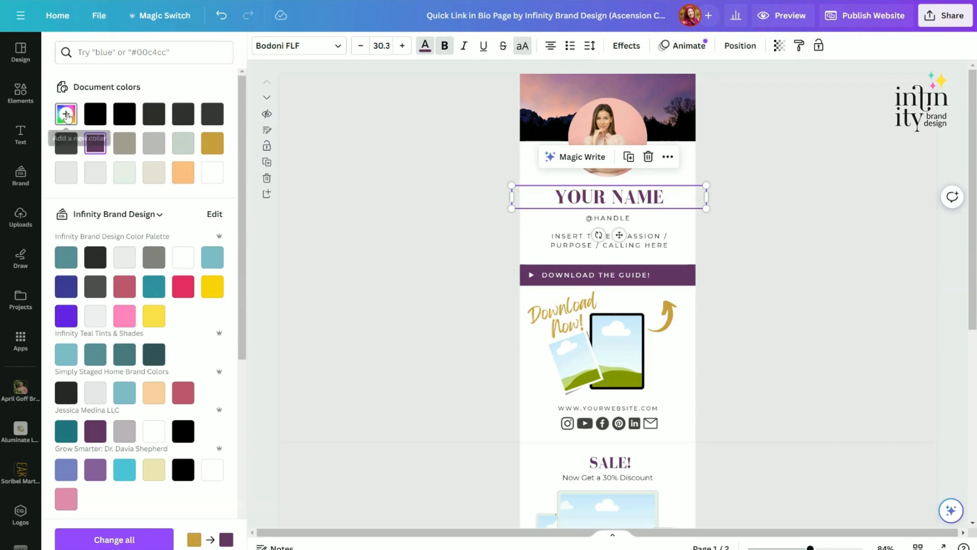
pyautogui.click(66, 114)
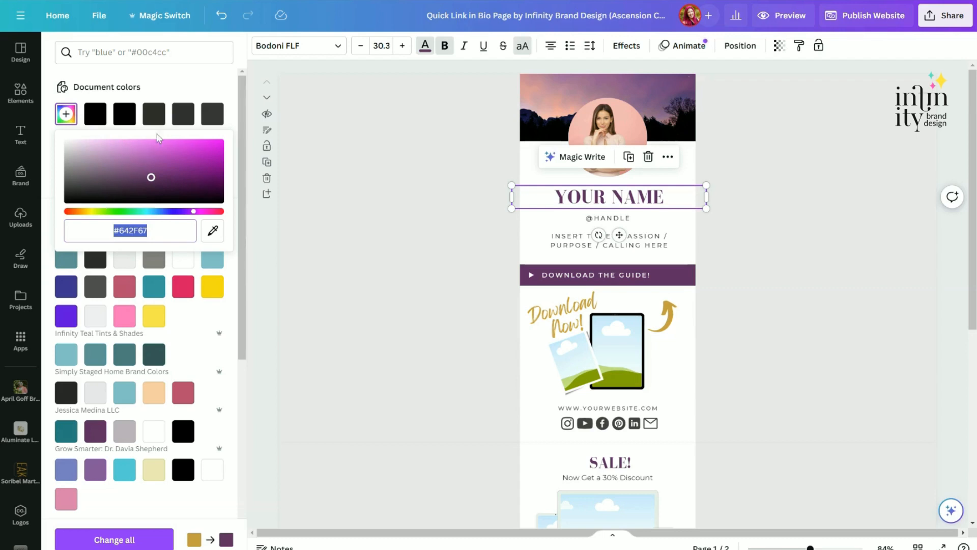
pyautogui.click(155, 89)
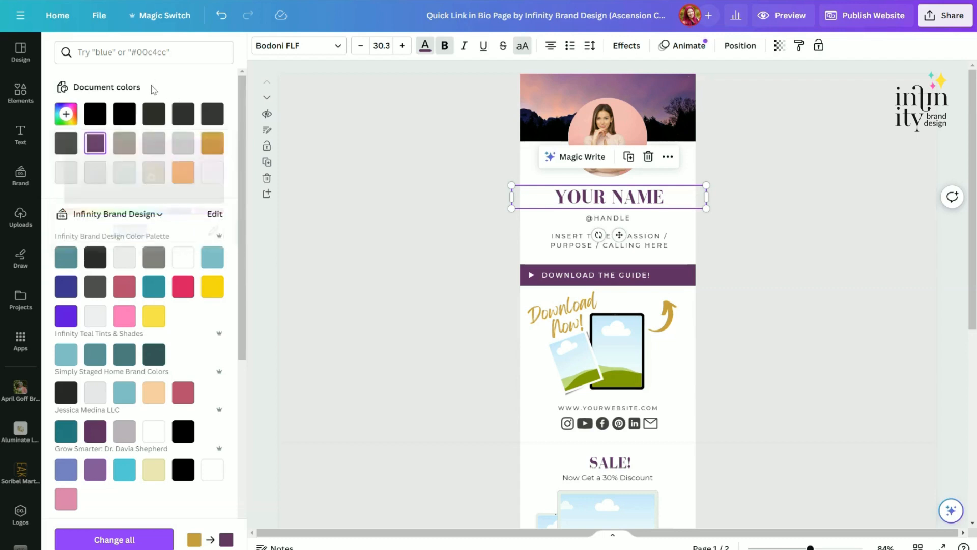
pyautogui.scroll(-7, 173, 273)
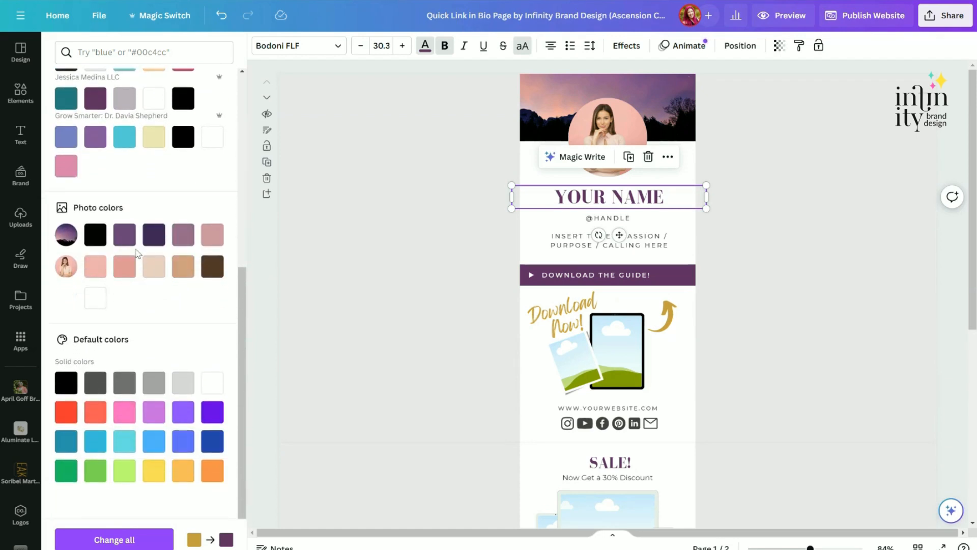
# Recolour the YOUR NAME heading Dark Turquoise #0097b2 and change all of the old gold to it across all pages.
pyautogui.click(128, 270)
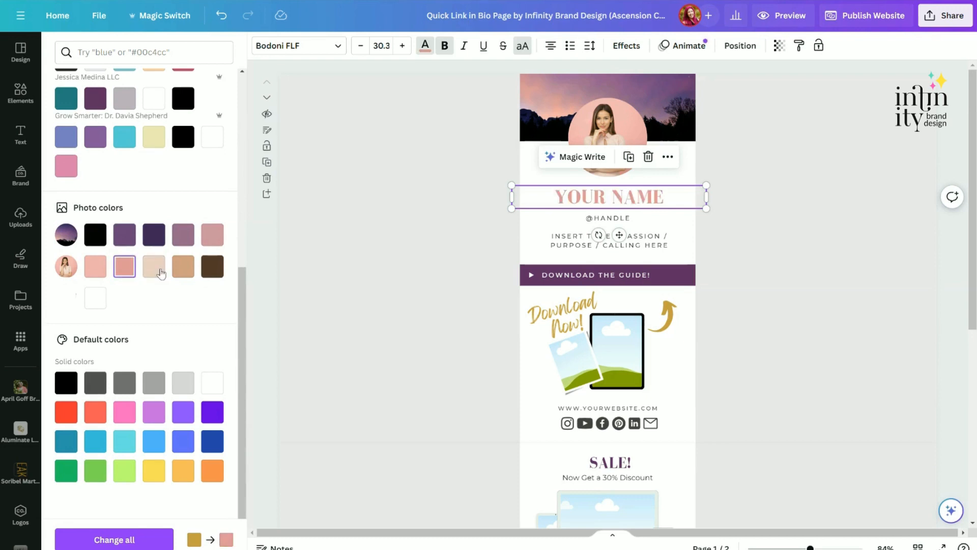
pyautogui.click(183, 266)
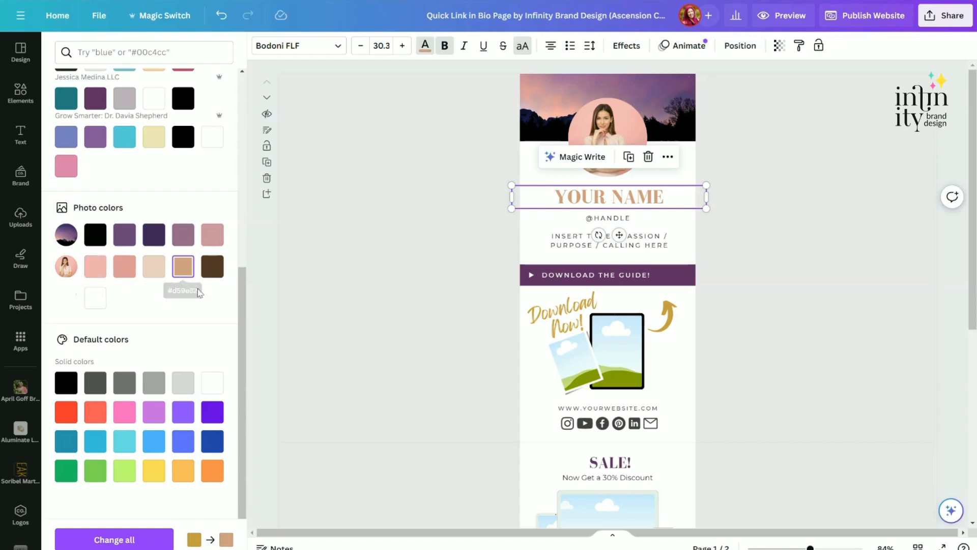
pyautogui.click(94, 442)
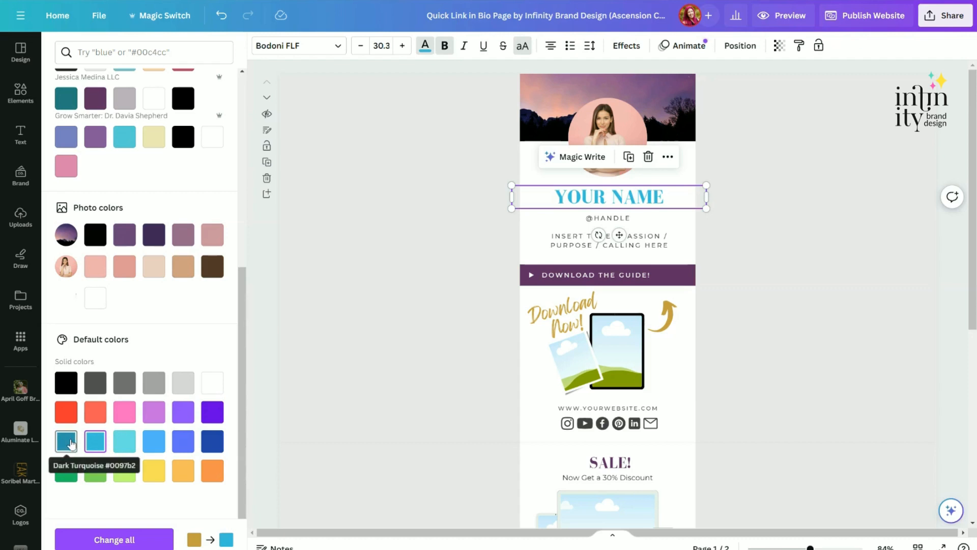
pyautogui.click(70, 442)
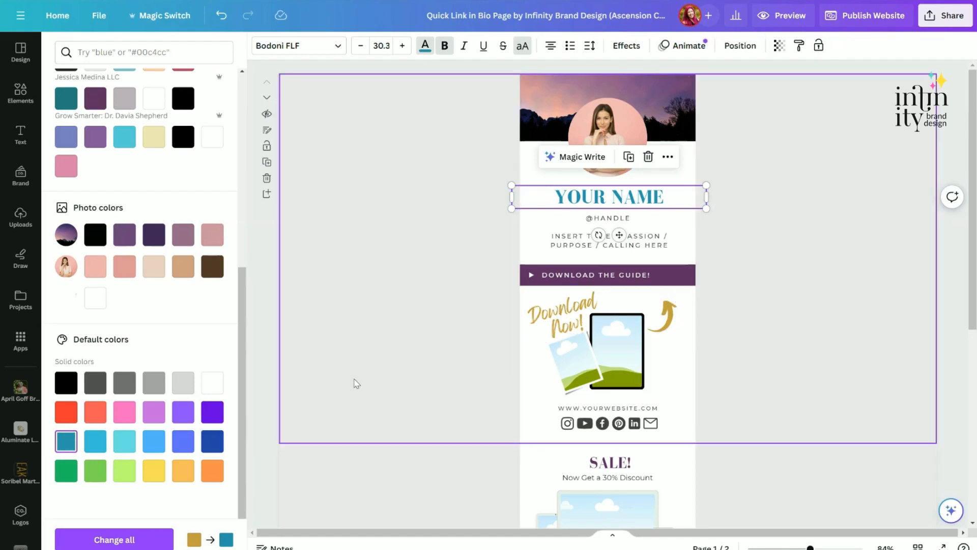
pyautogui.click(125, 540)
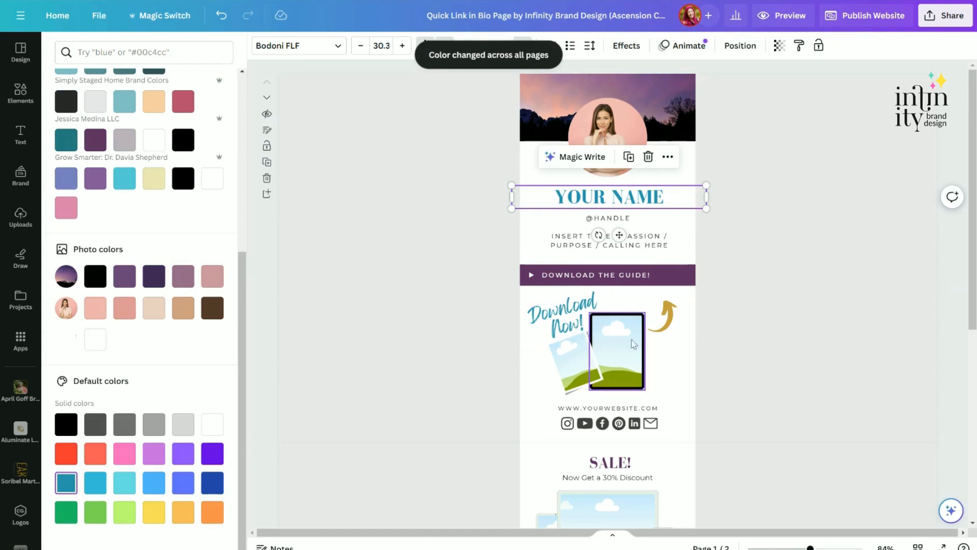
# Recolour the gold arrow graphic to #0097b2 and change all remaining gold to it across the pages.
pyautogui.scroll(-3, 662, 326)
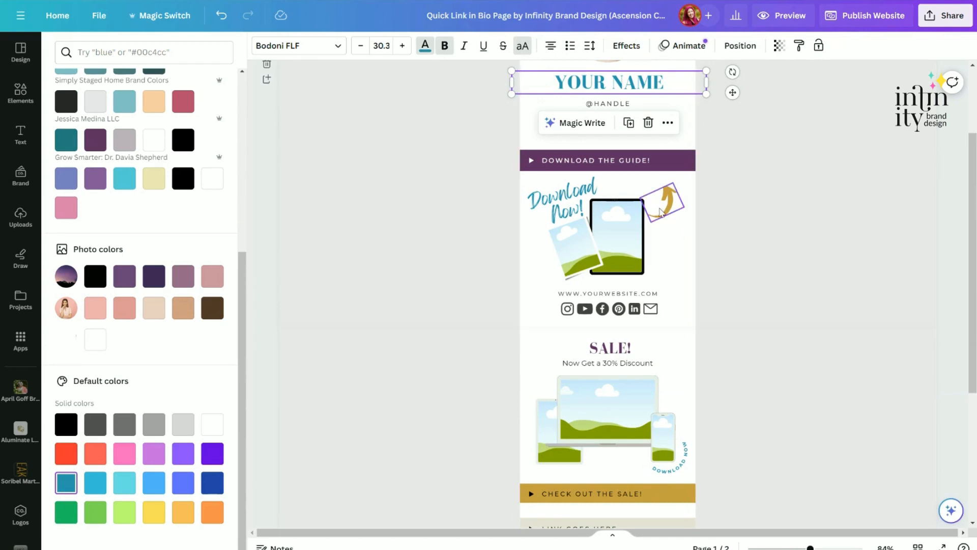
pyautogui.click(660, 212)
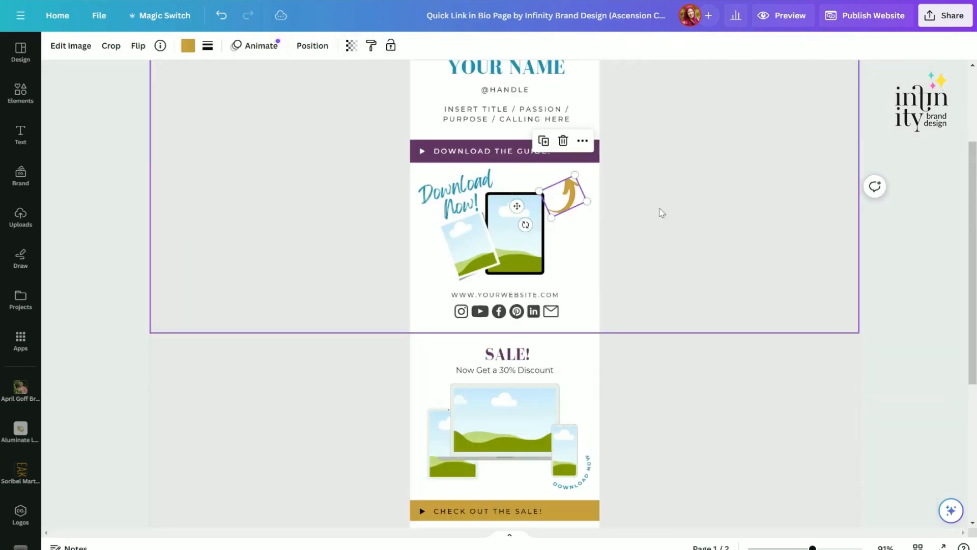
pyautogui.scroll(1, 773, 225)
pyautogui.scroll(-1, 773, 227)
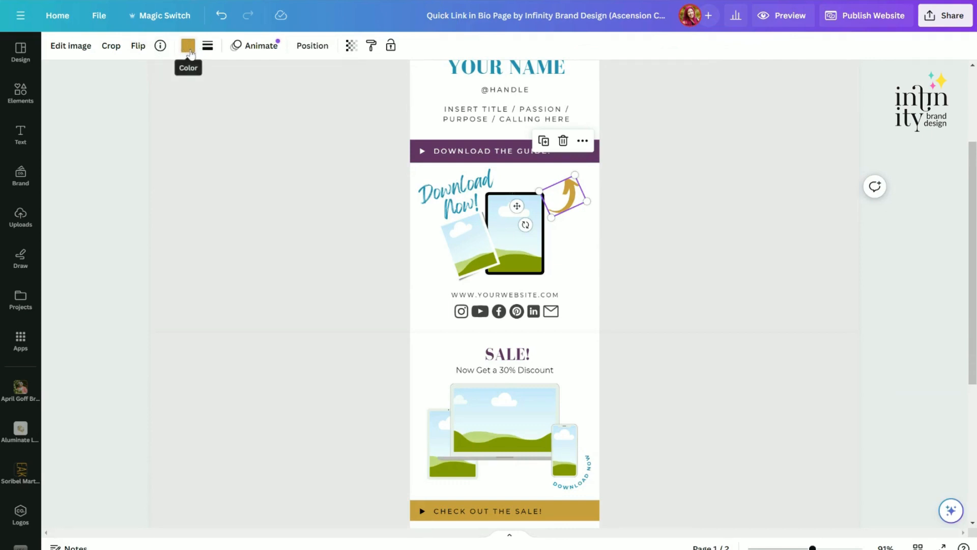
pyautogui.click(188, 47)
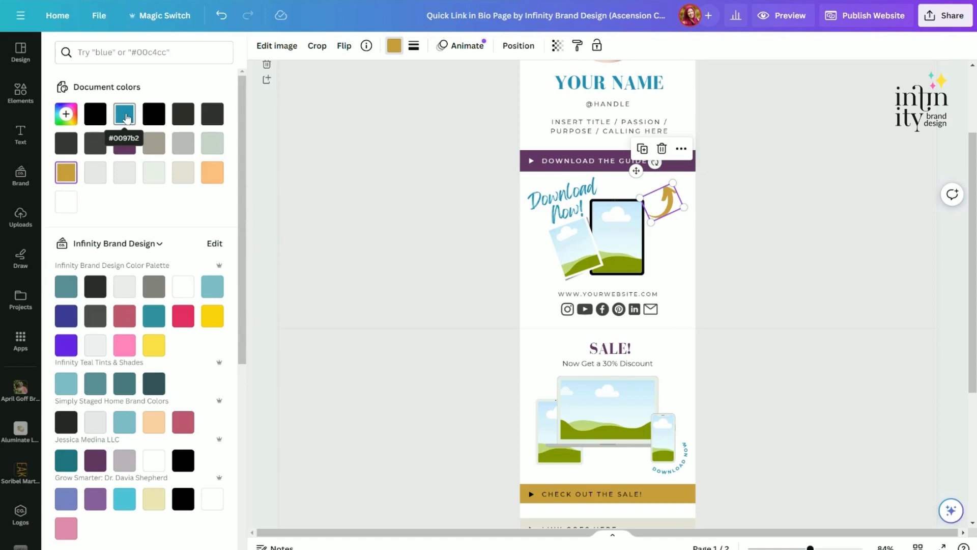
pyautogui.click(127, 118)
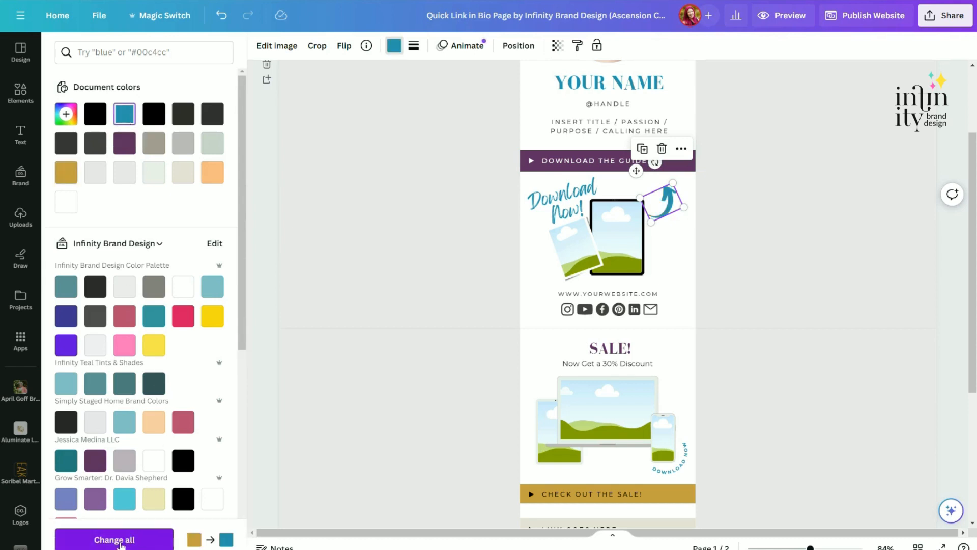
pyautogui.click(120, 540)
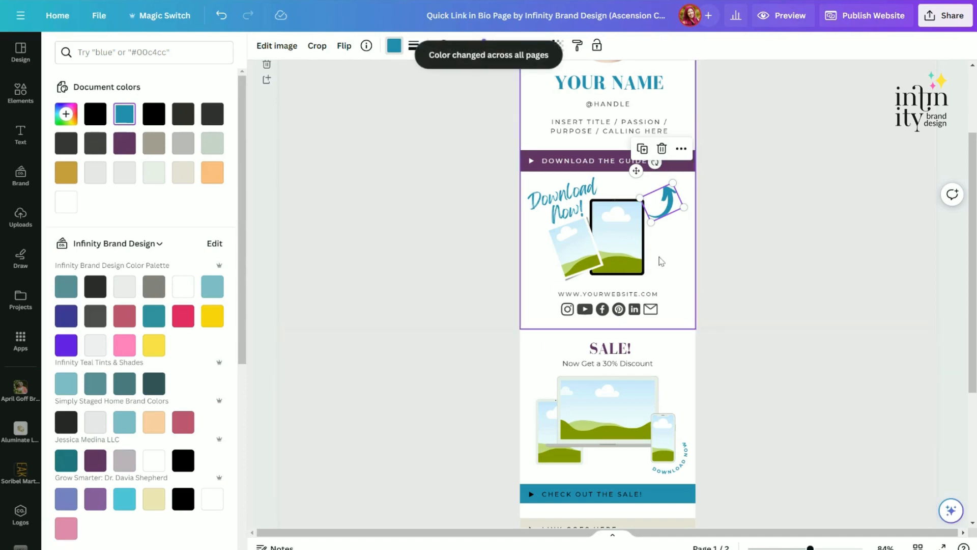
# Make the play icon on the CHECK OUT THE SALE! button white.
pyautogui.scroll(1, 660, 274)
pyautogui.scroll(-2, 657, 290)
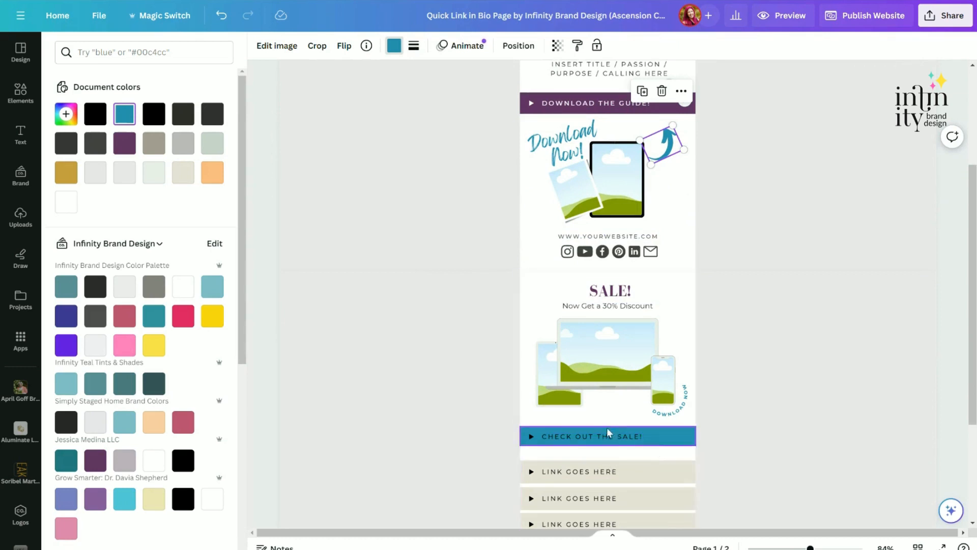
pyautogui.click(529, 437)
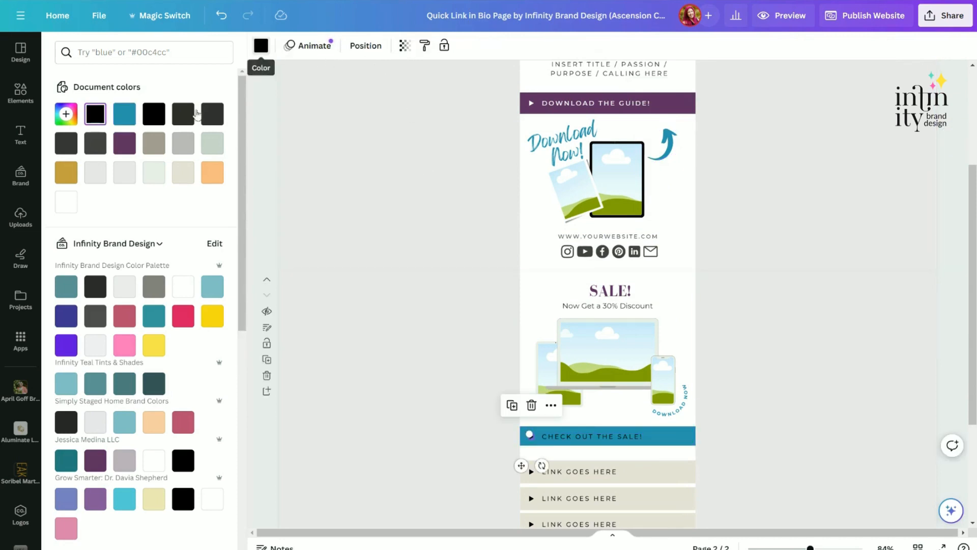
pyautogui.click(66, 201)
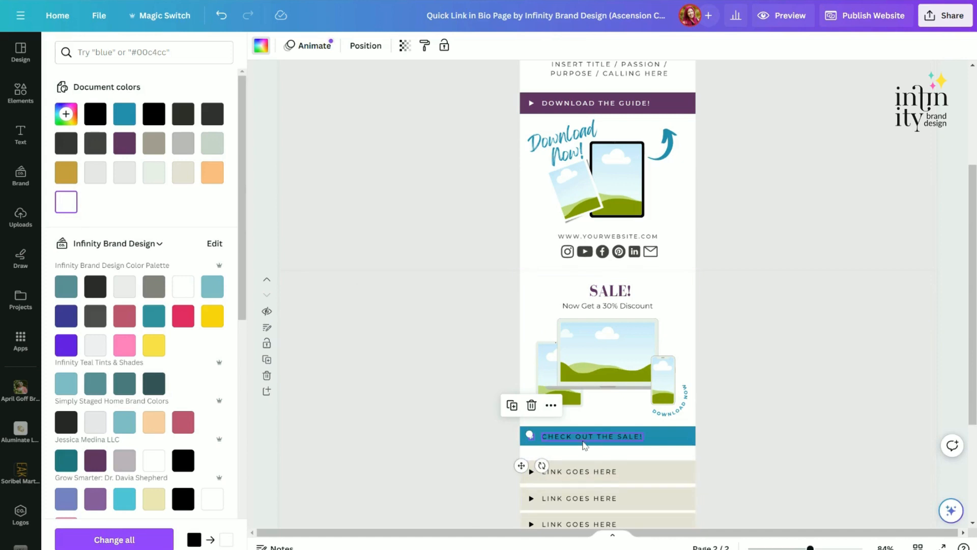
# Set the CHECK OUT THE SALE! button text colour to white.
pyautogui.click(585, 438)
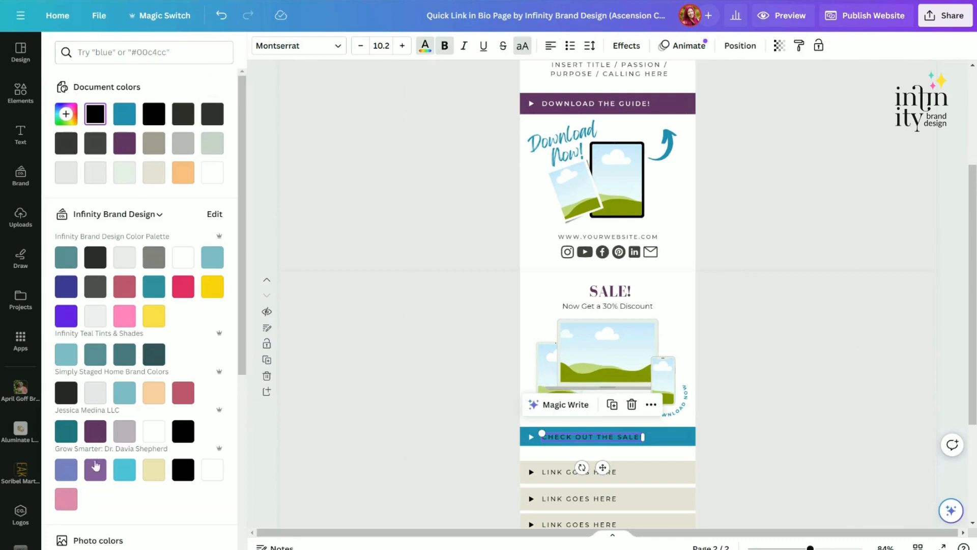
pyautogui.click(212, 173)
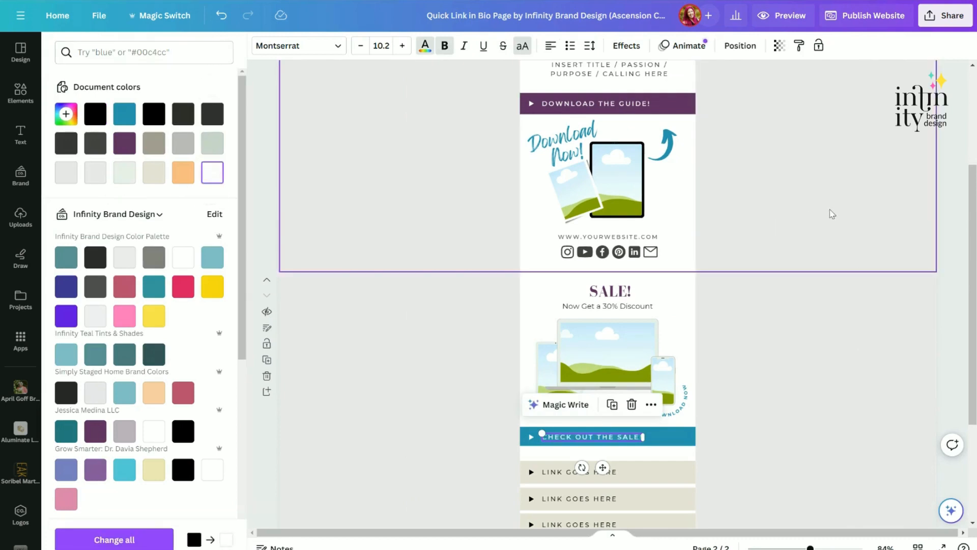
pyautogui.click(831, 312)
pyautogui.click(884, 208)
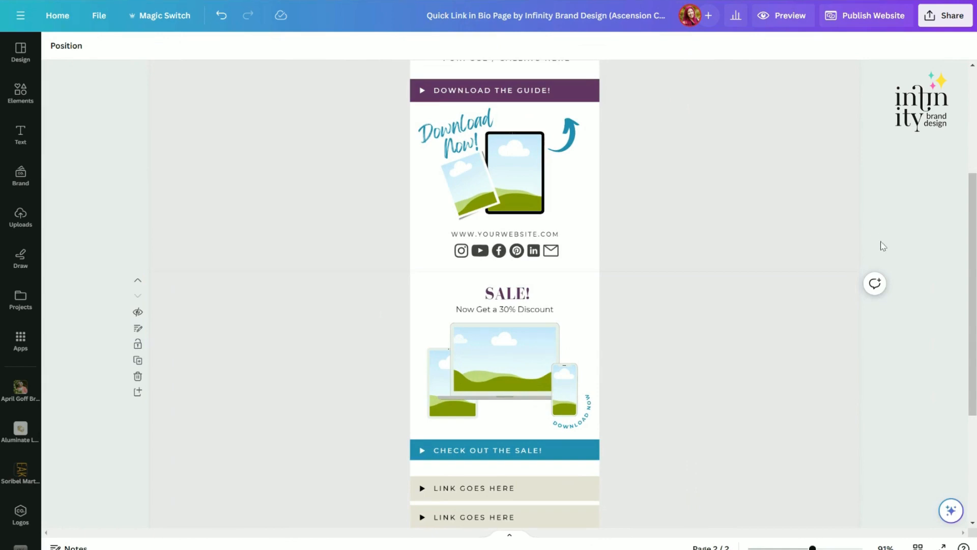
pyautogui.scroll(-3, 887, 244)
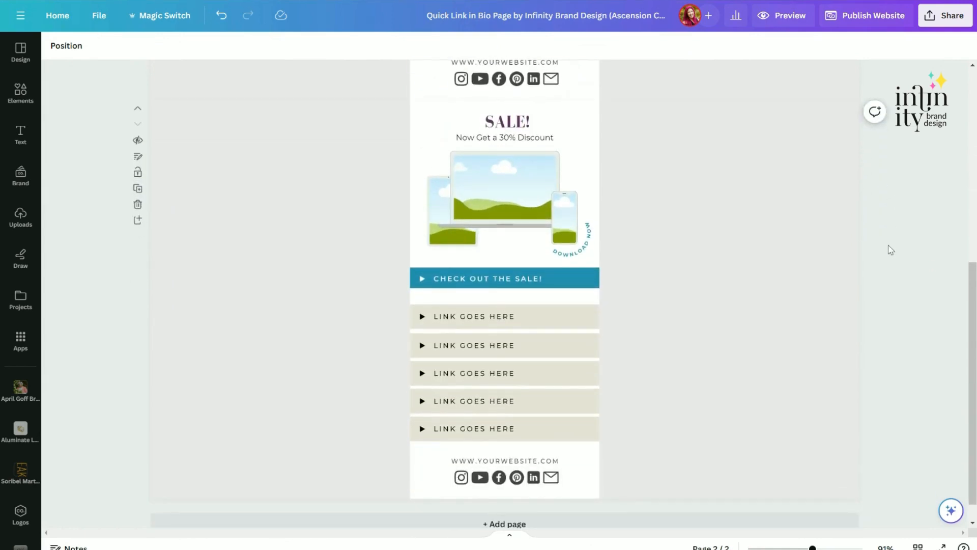
pyautogui.scroll(6, 891, 249)
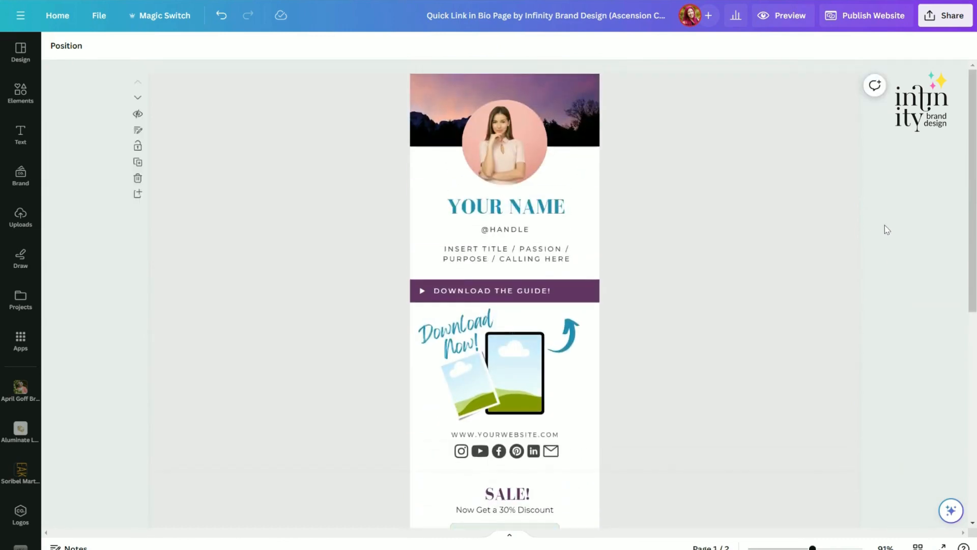